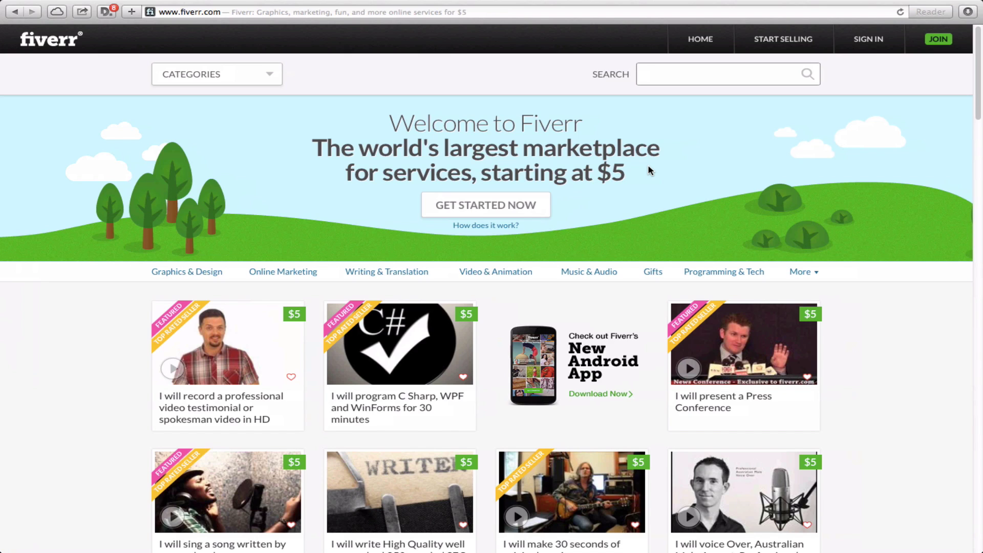
Search Fiverr for 'email signature' gigs
left_click(707, 73)
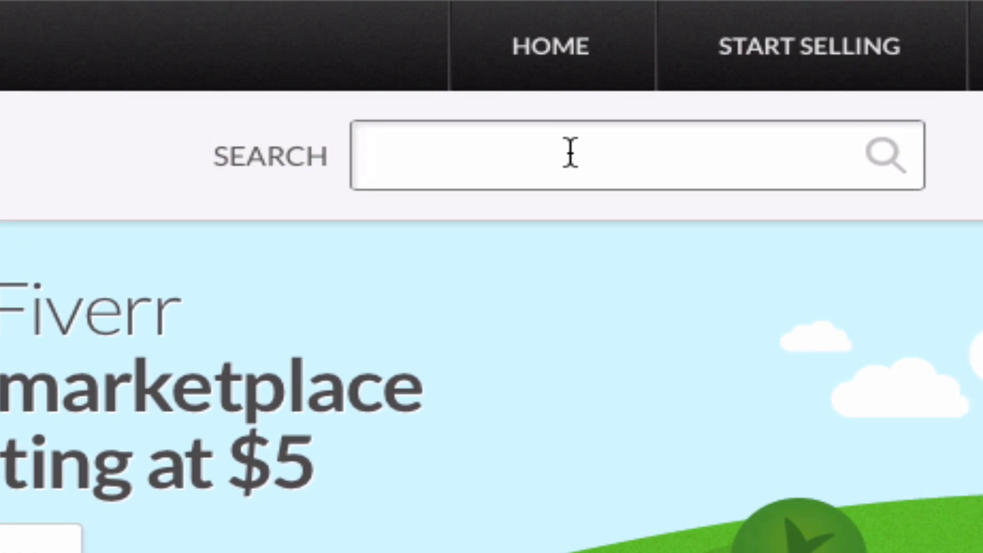
type("email ")
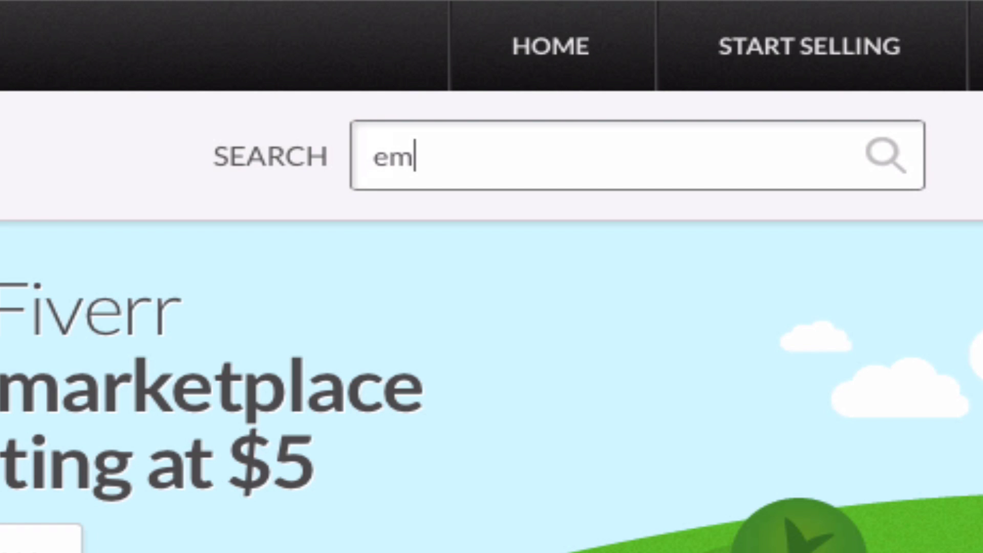
type("signature")
key("Return")
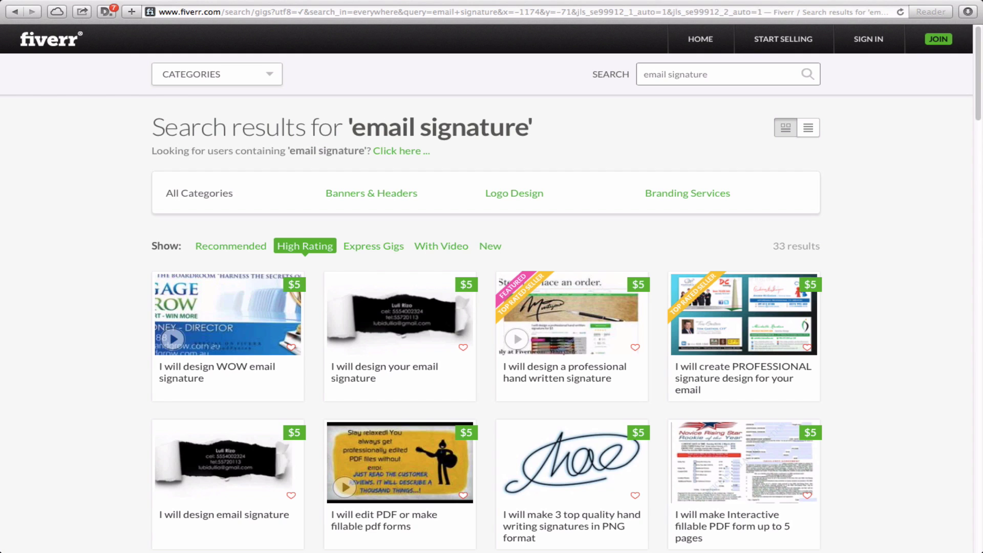
Open the 'WOW email signature for $5' gig and view a portfolio sample
left_click(179, 365)
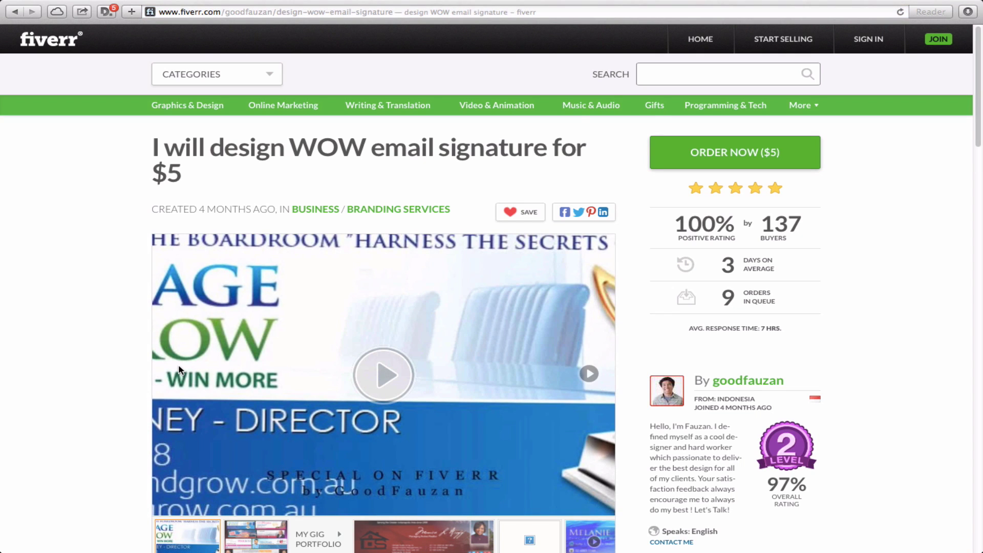
scroll(180, 370, "down", 5)
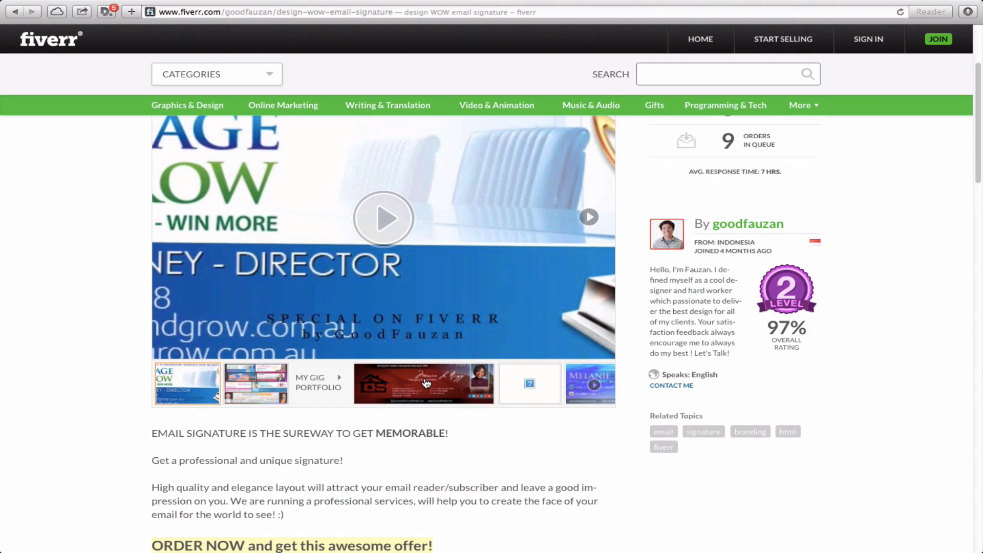
left_click(426, 384)
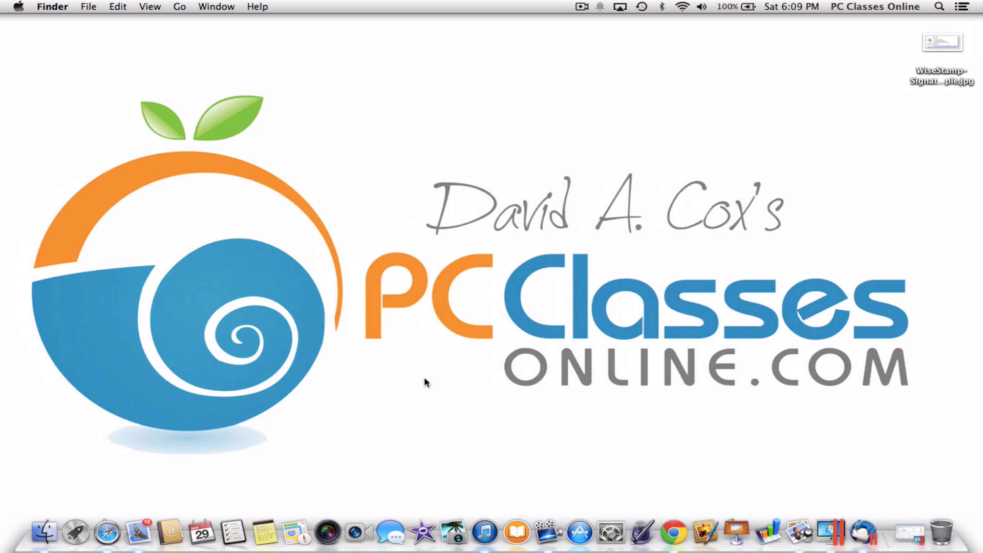
Open WiseStamp-Signature-Example.jpg in Preview, copy the image, and close Preview
left_click(940, 48)
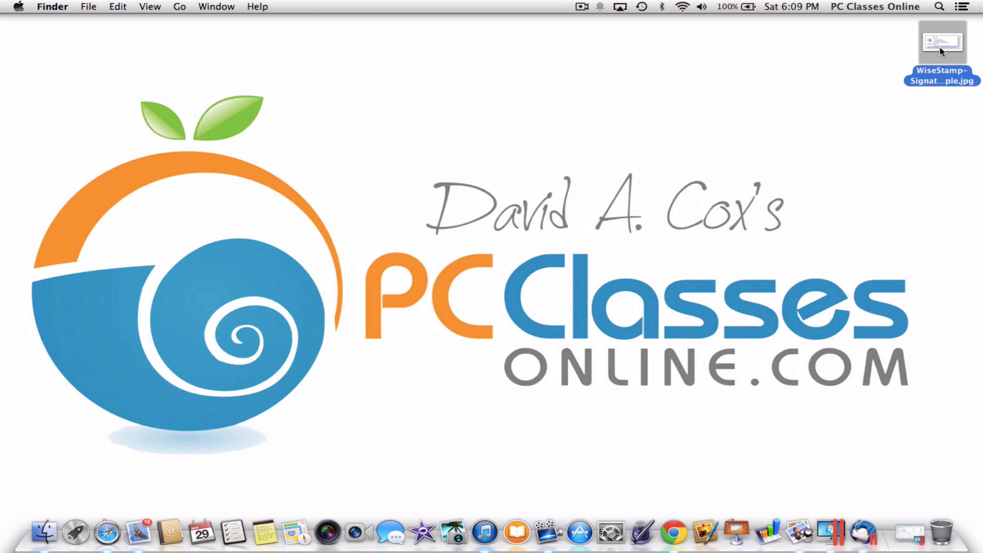
double_click(940, 49)
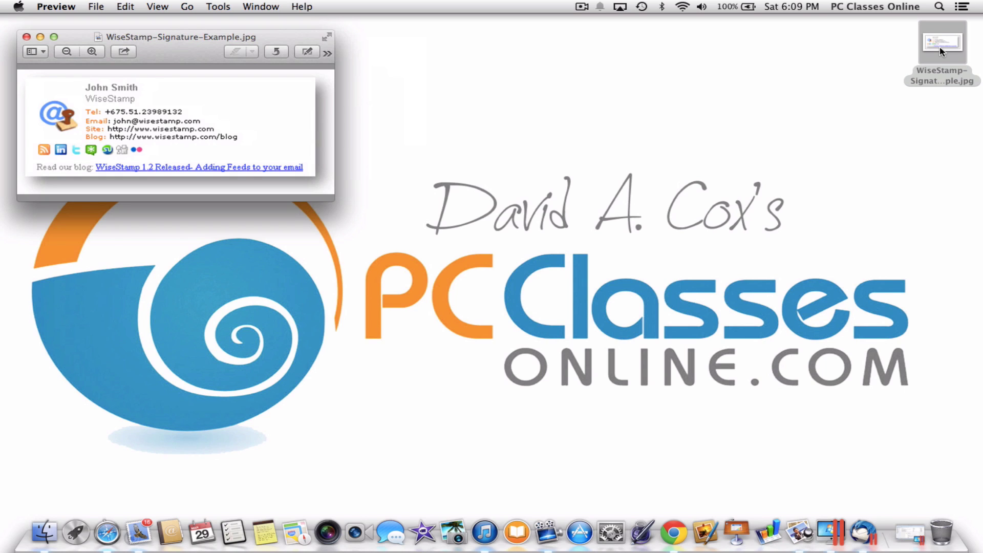
left_click(131, 11)
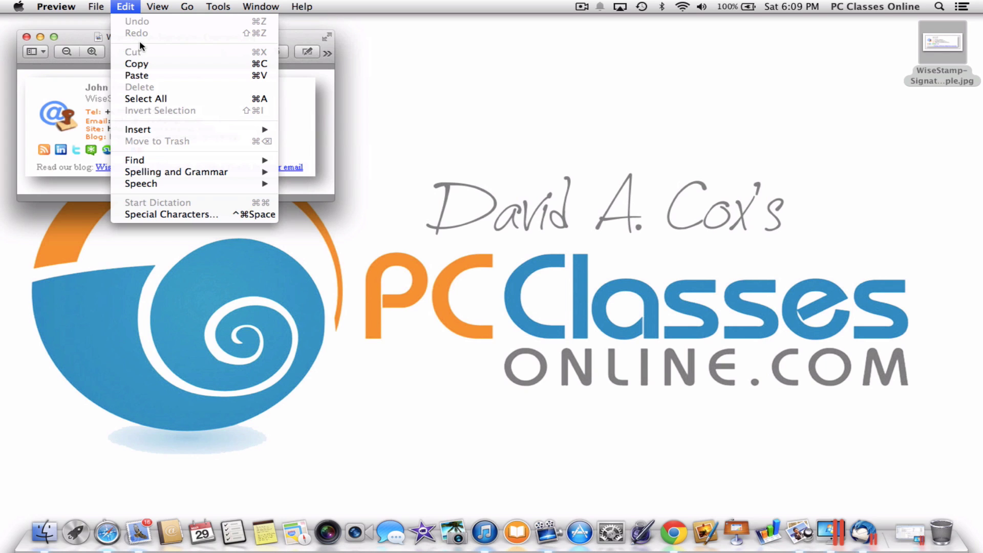
left_click(142, 65)
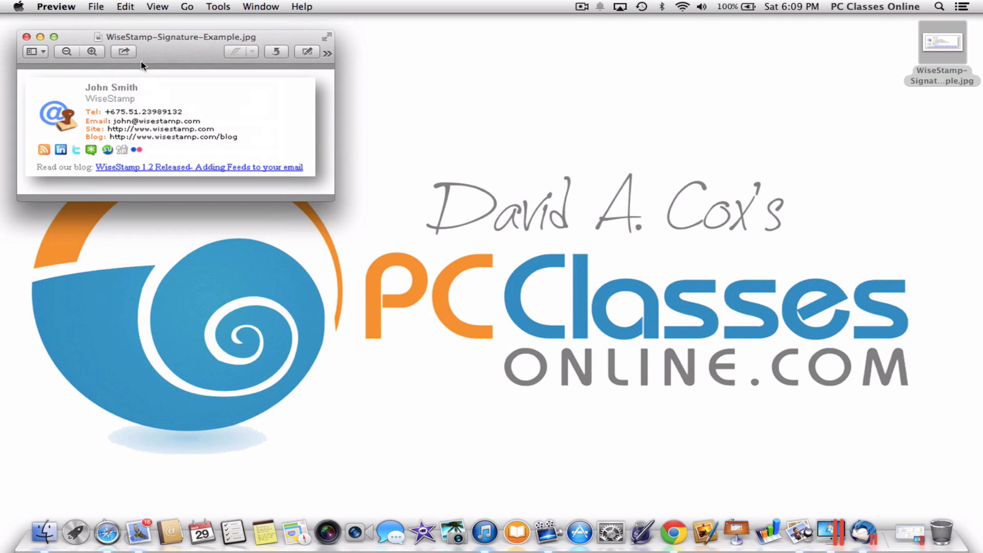
left_click(27, 37)
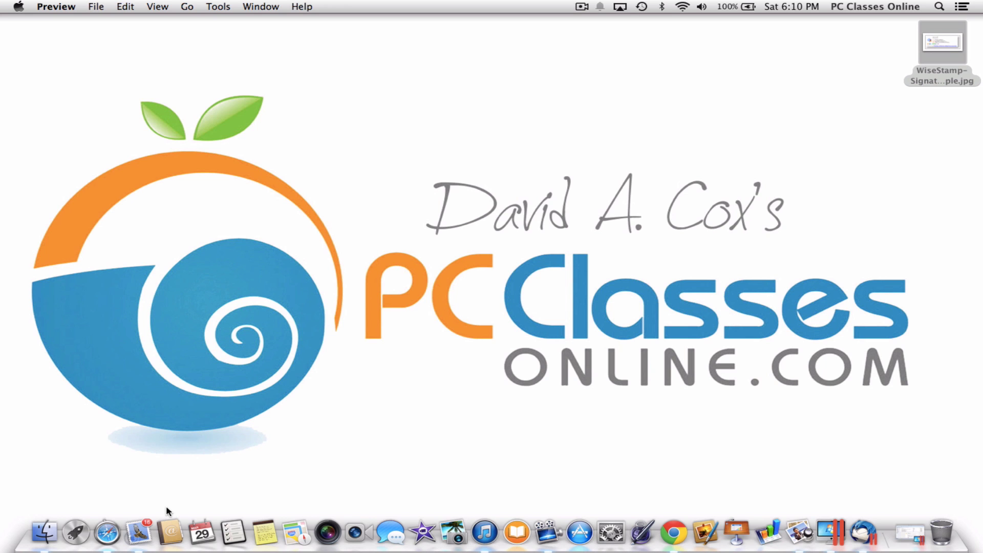
Launch Mail and open its Preferences
left_click(143, 518)
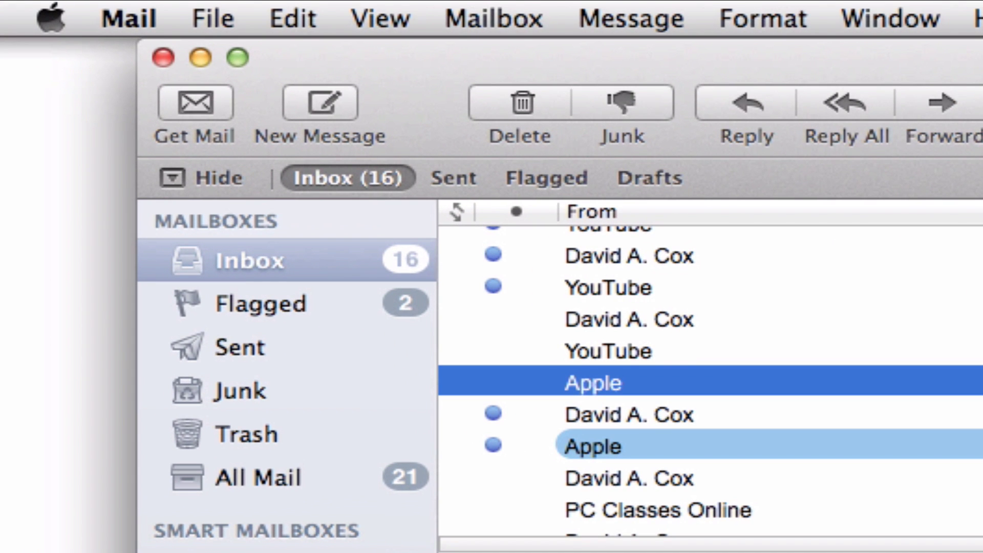
left_click(92, 8)
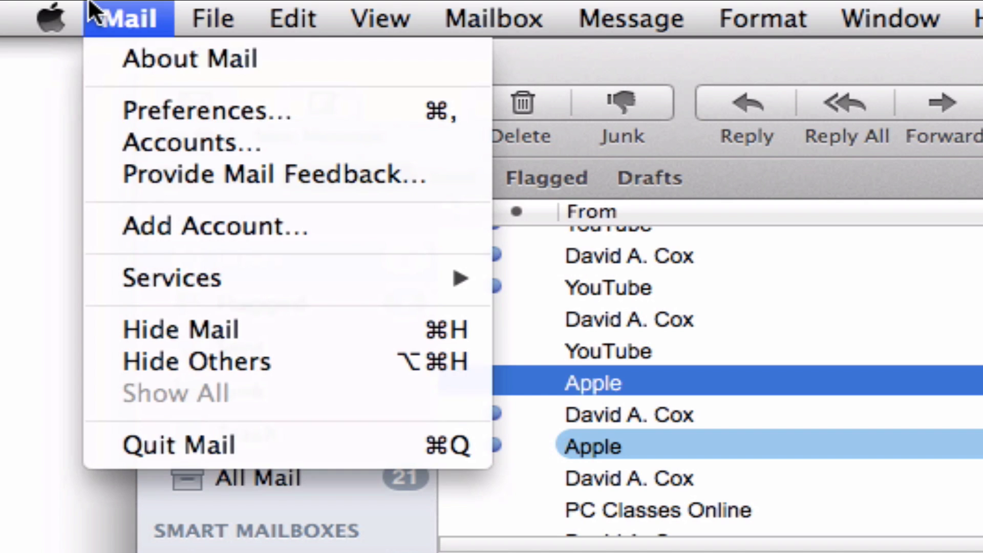
left_click(107, 109)
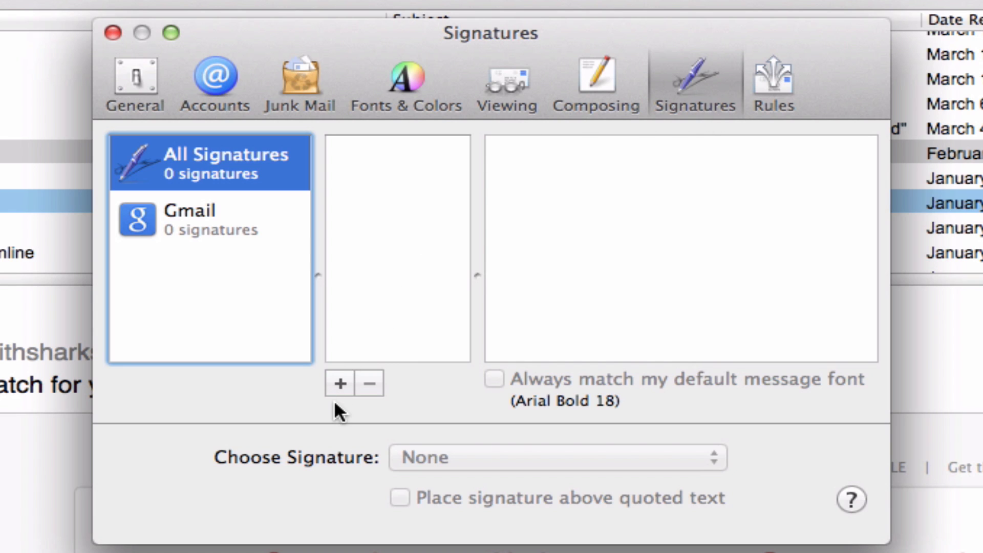
Add a signature named 'Graphic' and delete its default text
left_click(337, 385)
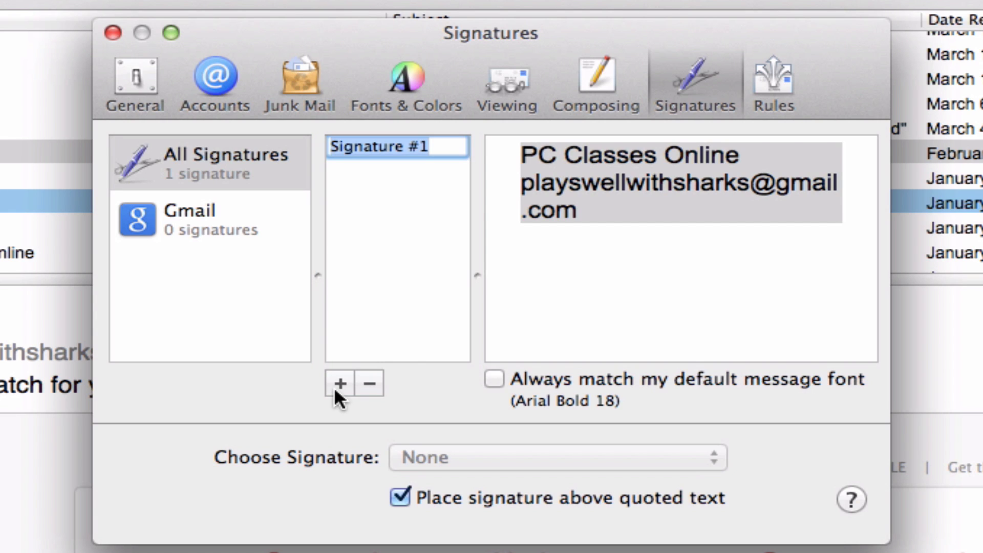
type("Graphic")
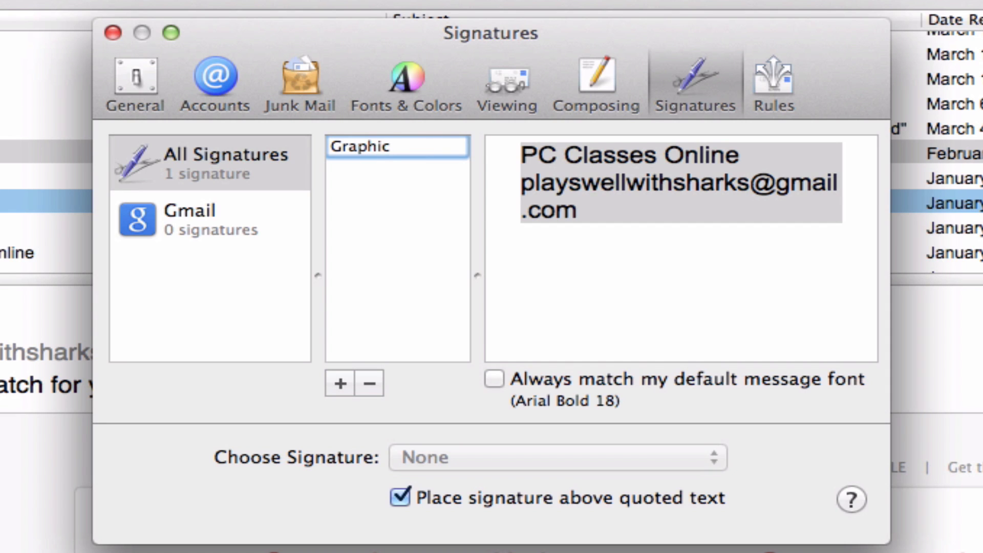
left_click(639, 300)
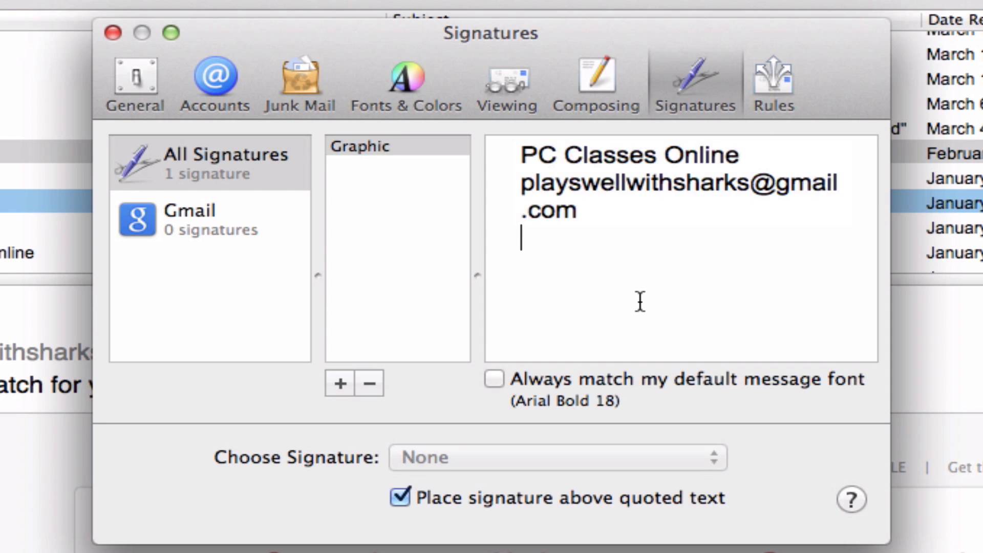
key("super+a")
key("BackSpace")
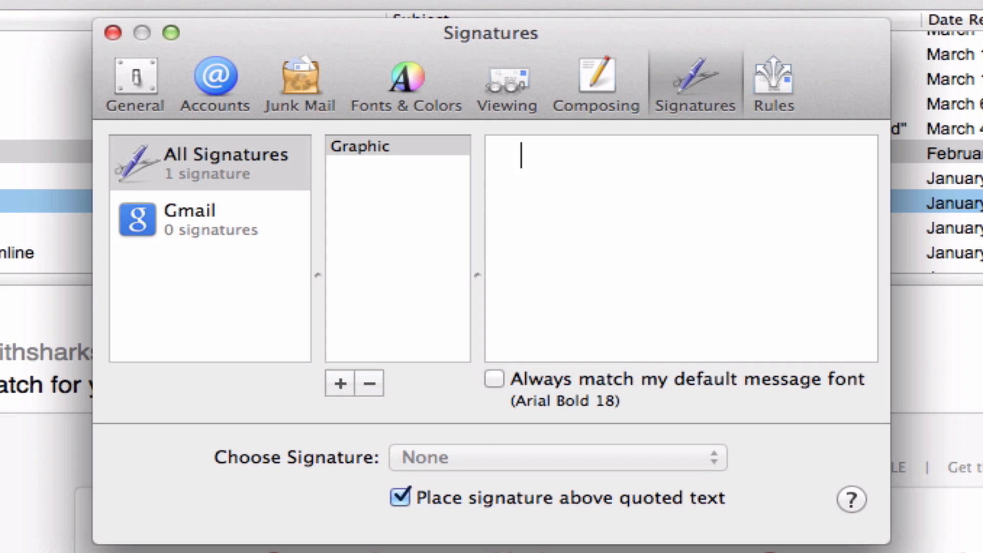
Paste the WiseStamp image into the Graphic signature and assign it to the Gmail account
key("super+v")
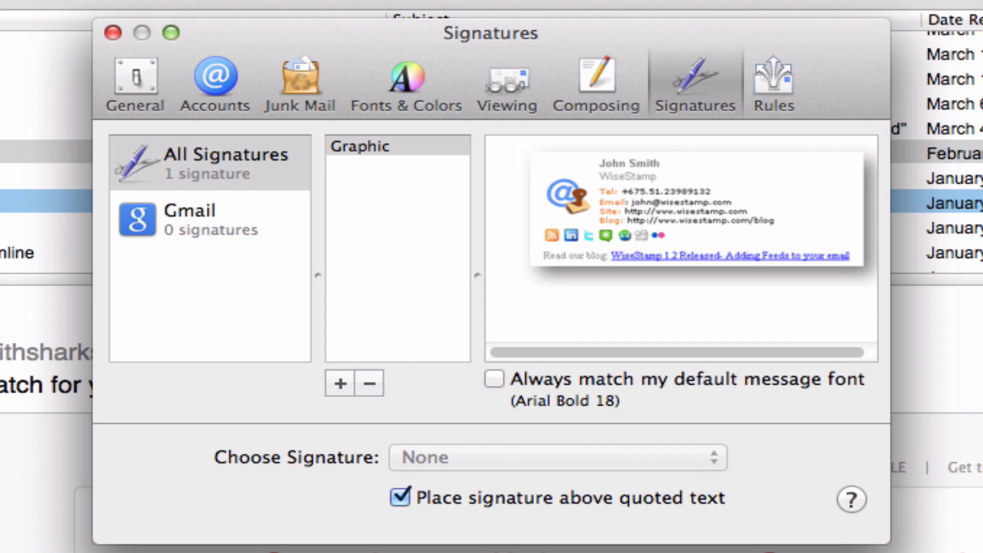
left_click(382, 153)
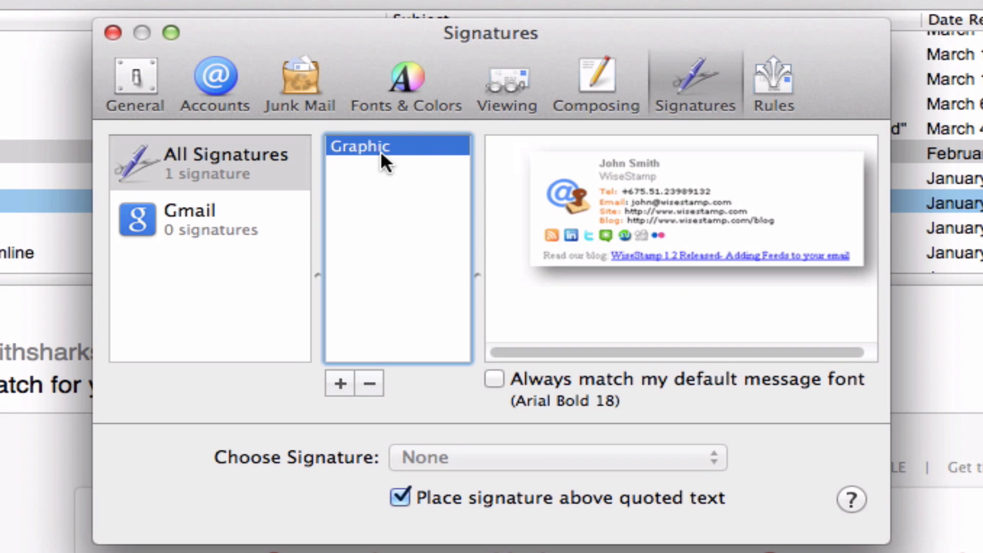
mouse_move(381, 153)
left_mouse_down()
mouse_move(406, 157)
mouse_move(391, 232)
mouse_move(235, 241)
mouse_move(174, 223)
left_mouse_up()
Choose Graphic as Gmail's default signature and close Preferences
left_click(167, 214)
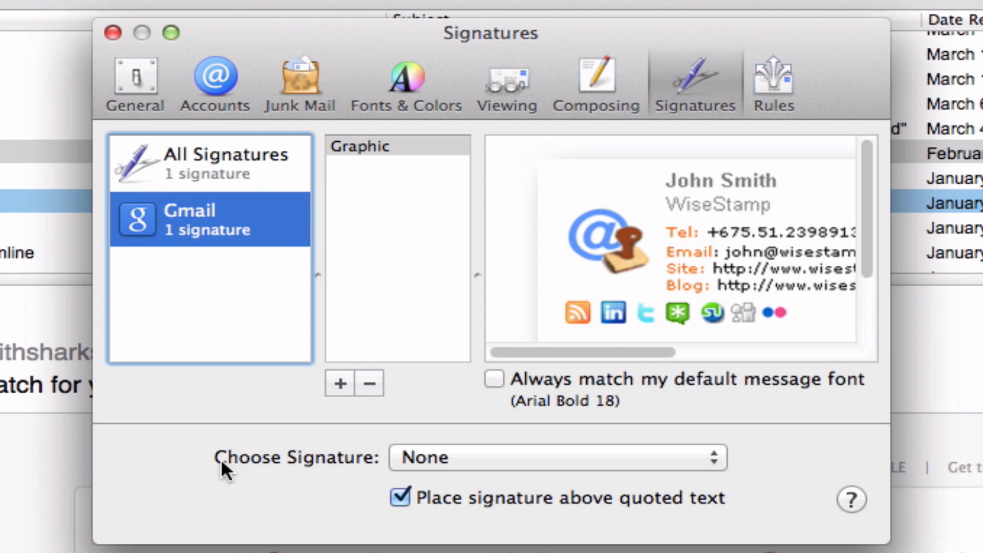
left_click(432, 456)
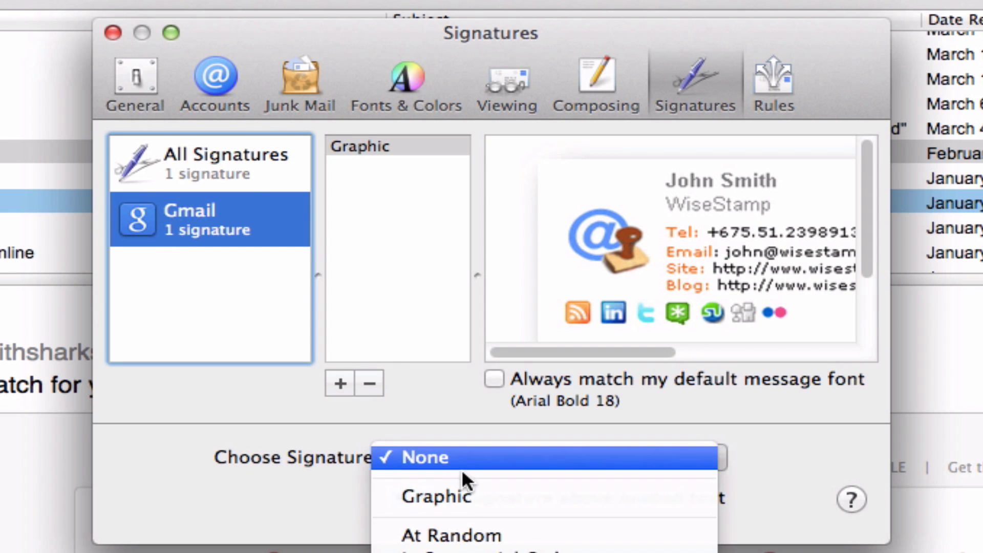
left_click(473, 498)
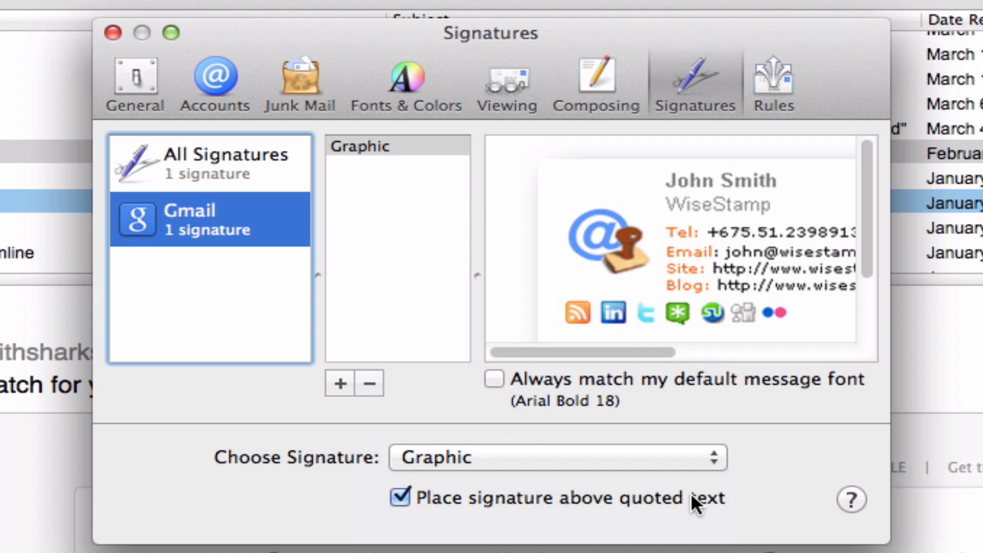
left_click(113, 33)
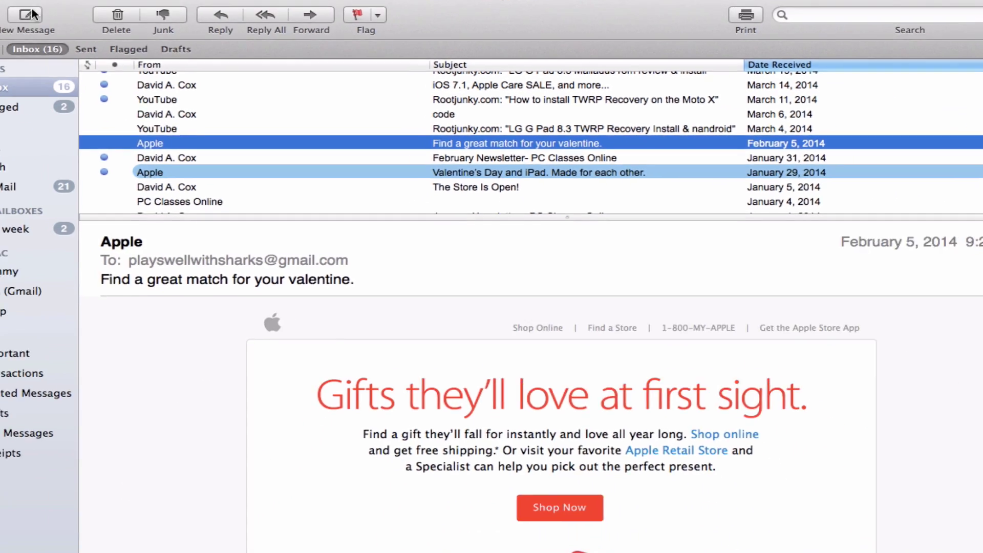
Check the Graphic signature in a new message, then switch to the Windows 7 VM full screen
left_click(123, 36)
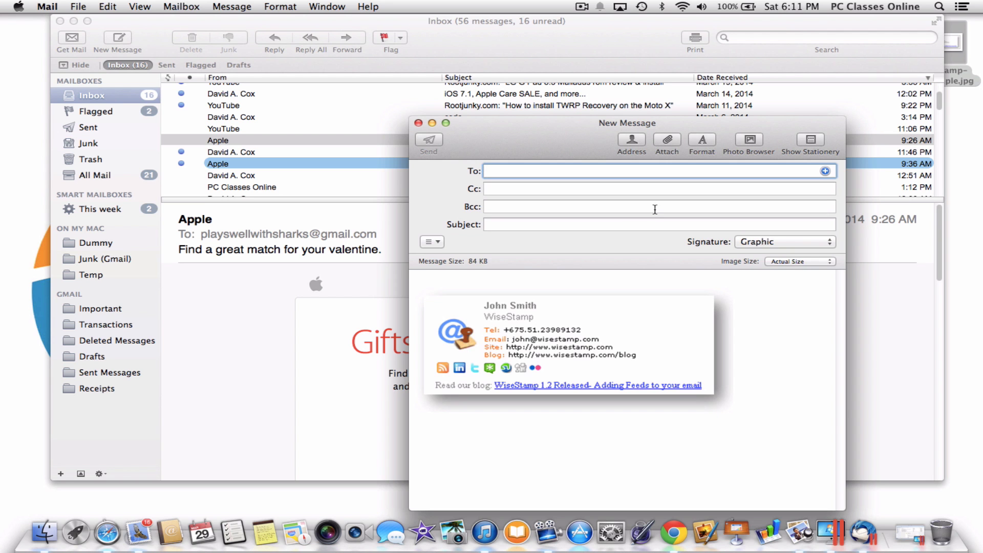
left_click(900, 517)
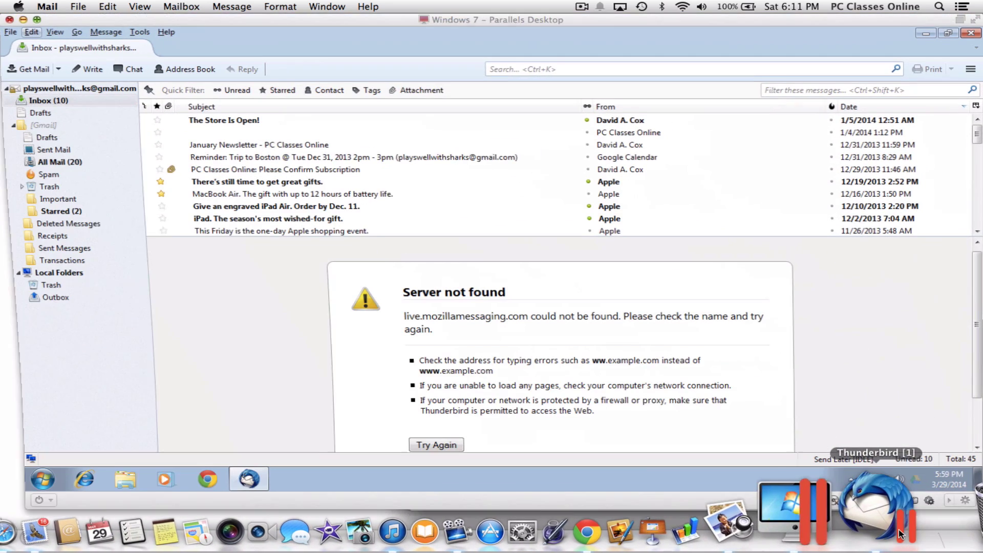
left_click(974, 20)
In Thunderbird's Account Settings, enable 'Attach the signature from a file instead' for Gmail
left_click(361, 143)
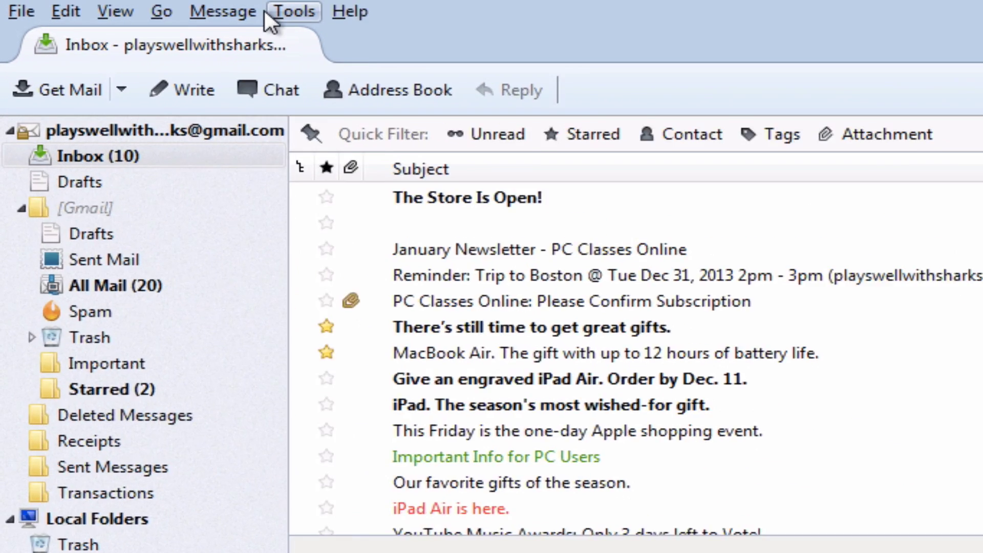
left_click(138, 6)
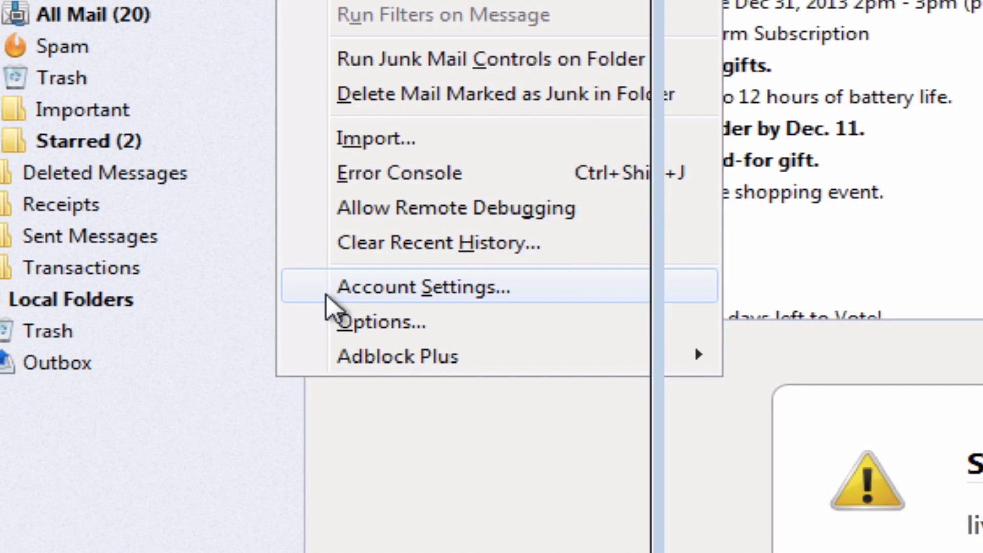
left_click(326, 296)
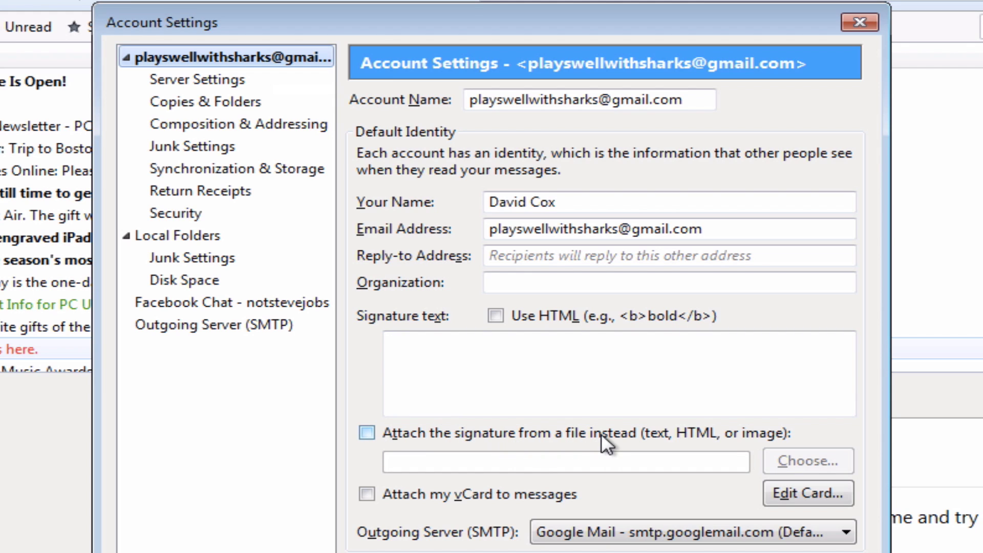
left_click(366, 434)
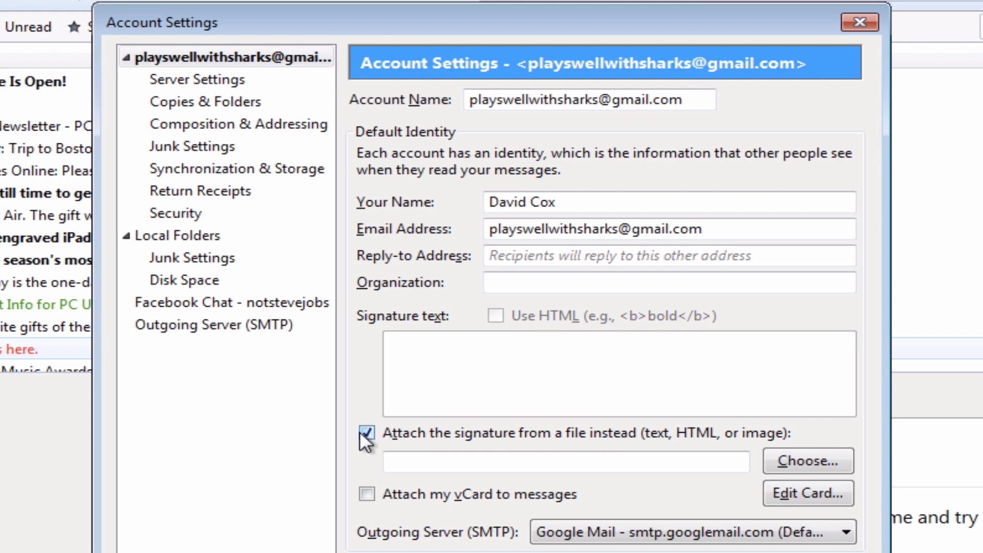